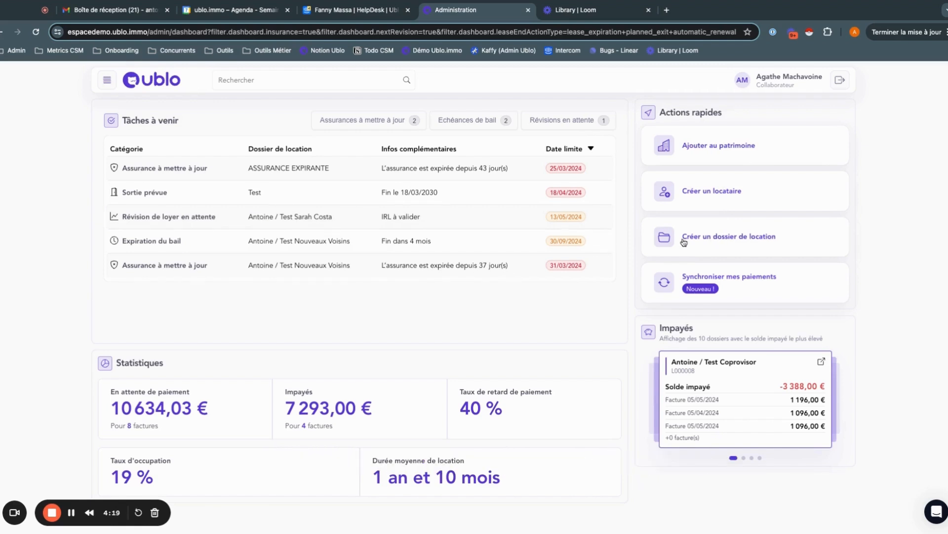
- Open the Dossiers de location list and start creating a new rental folder
left_click(114, 83)
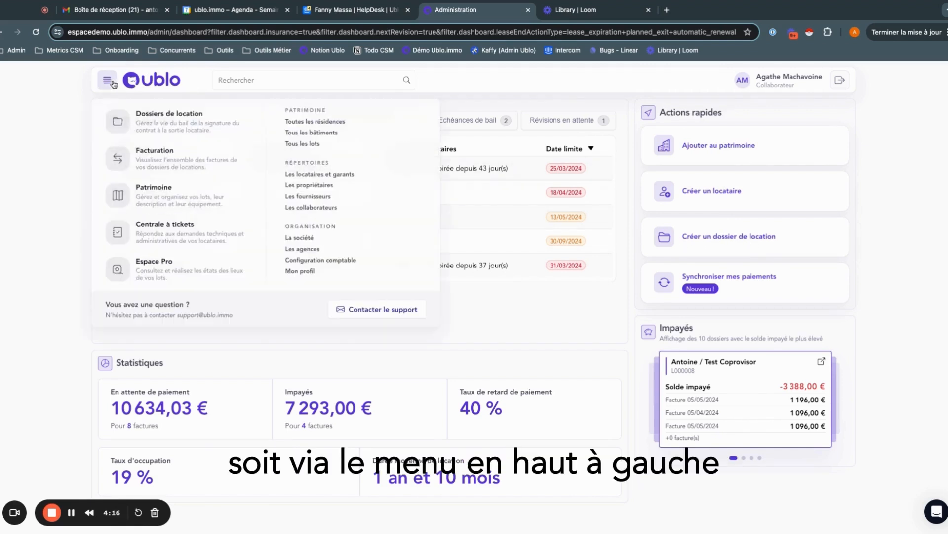
left_click(176, 119)
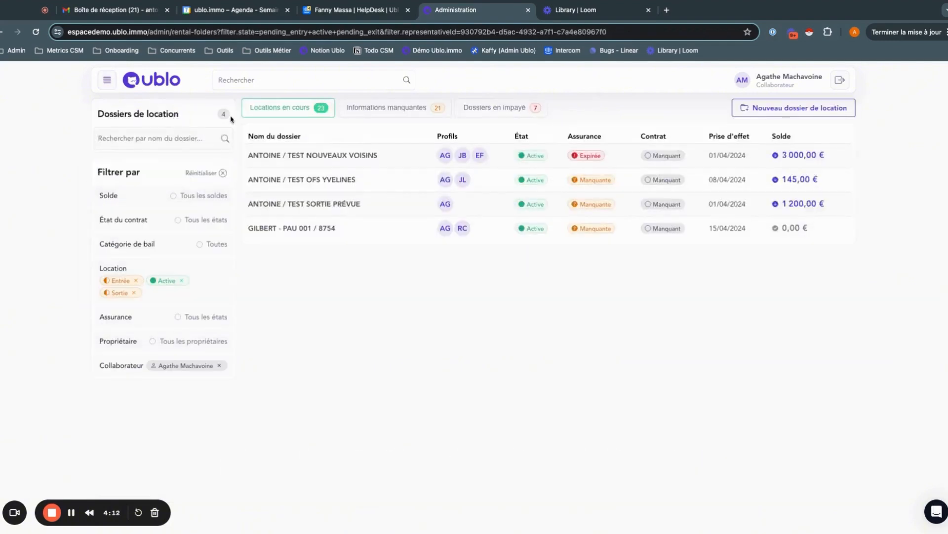
left_click(788, 109)
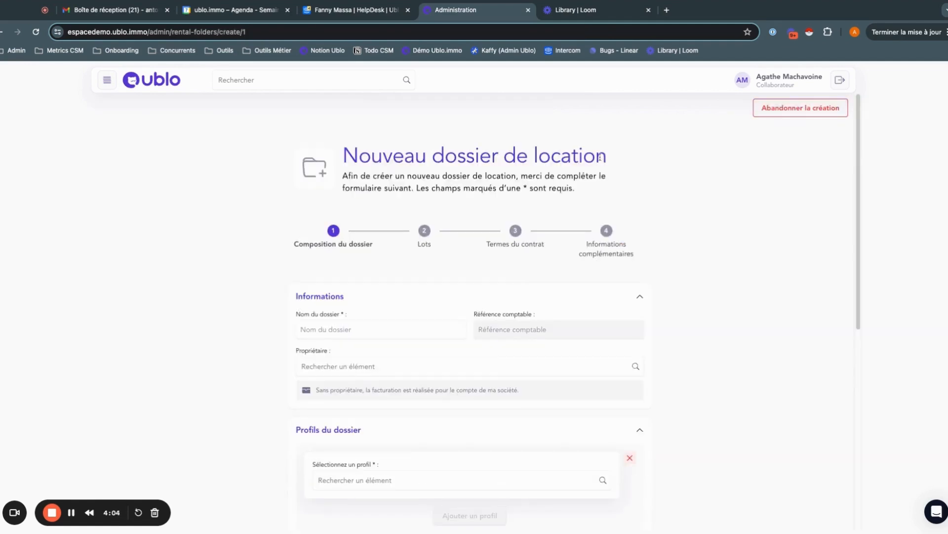
triple_click(345, 156)
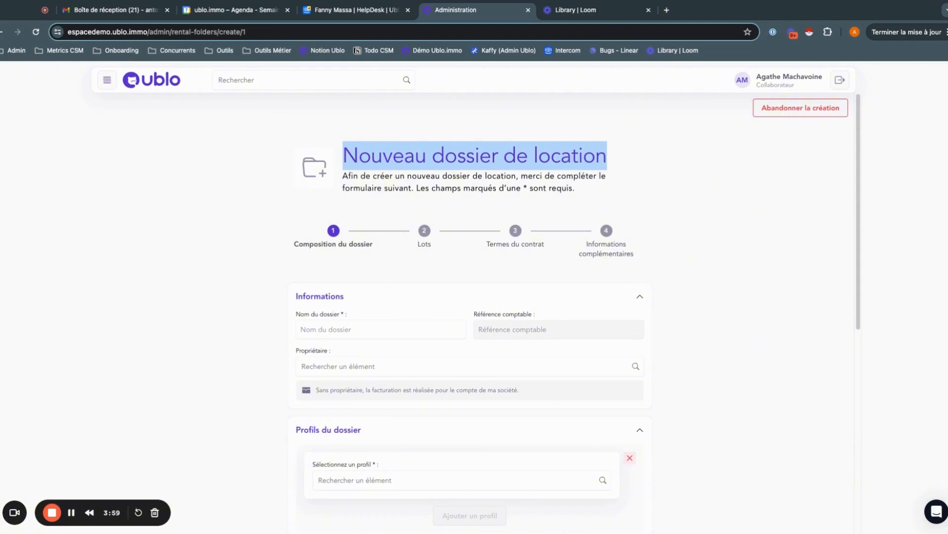
left_click(591, 154)
scroll(496, 158, "down", 2)
scroll(429, 200, "up", 1)
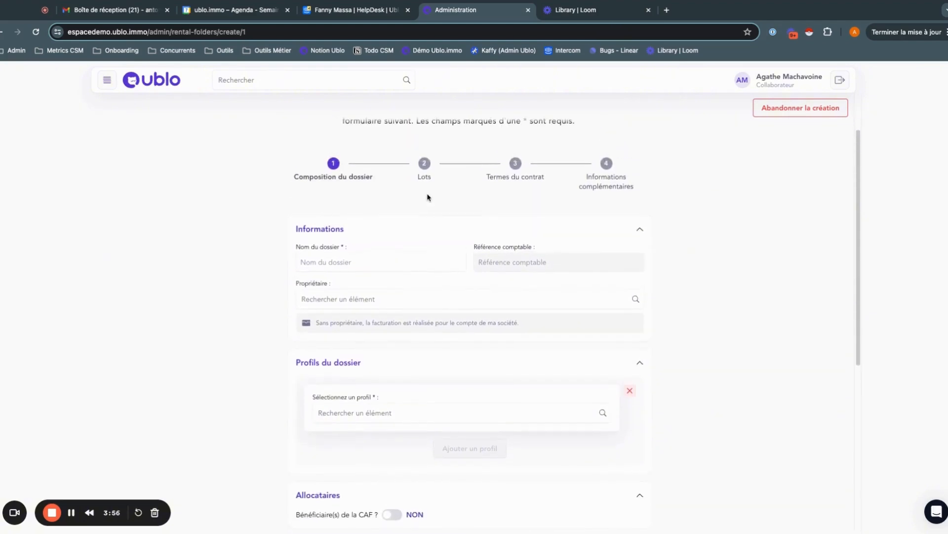
scroll(428, 198, "up", 1)
- Name the rental folder with the tenant's full name, followed by "/ Appartement Daumesnil -" and the contract number
scroll(362, 217, "down", 2)
left_click(363, 214)
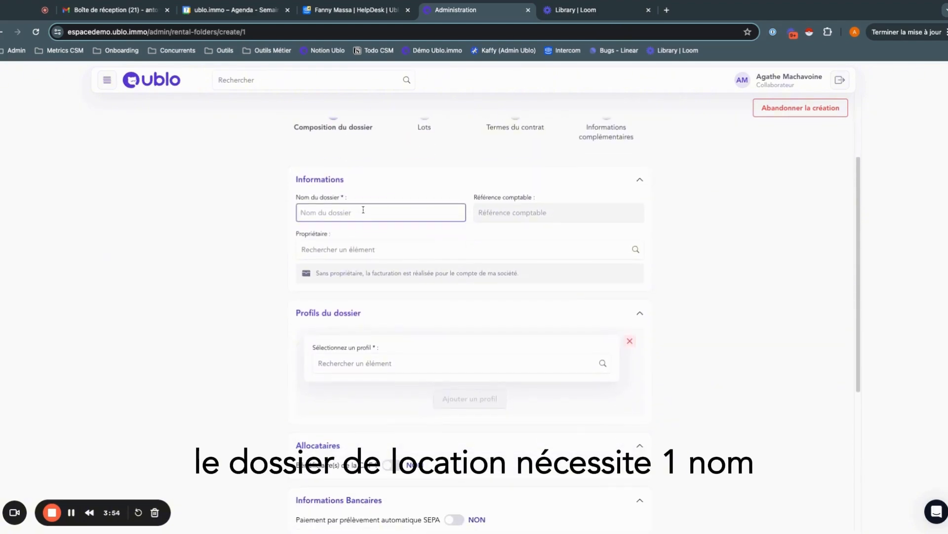
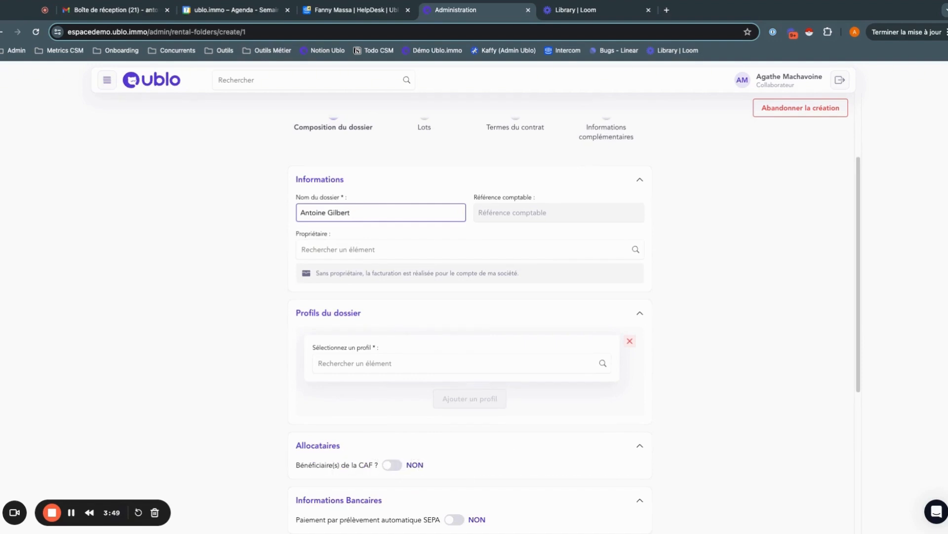
type(" / ")
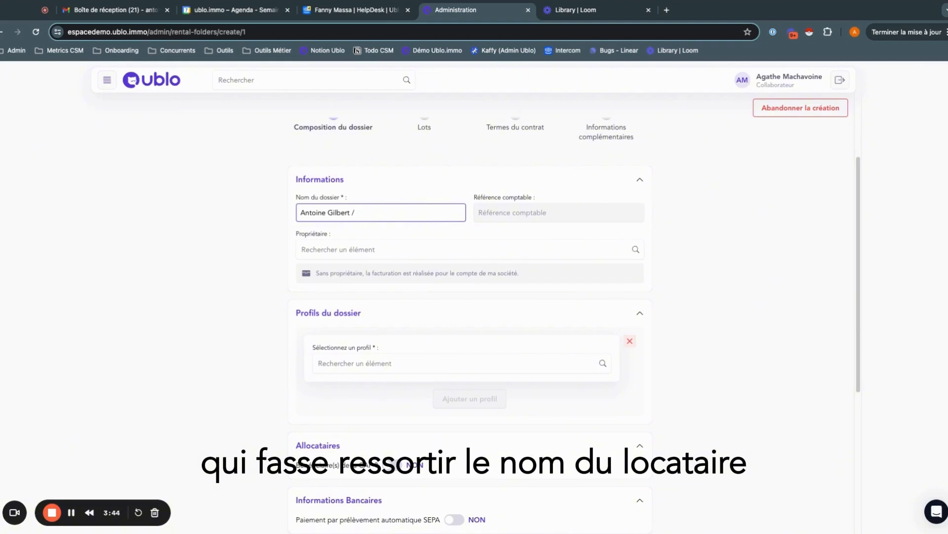
type("Appartement")
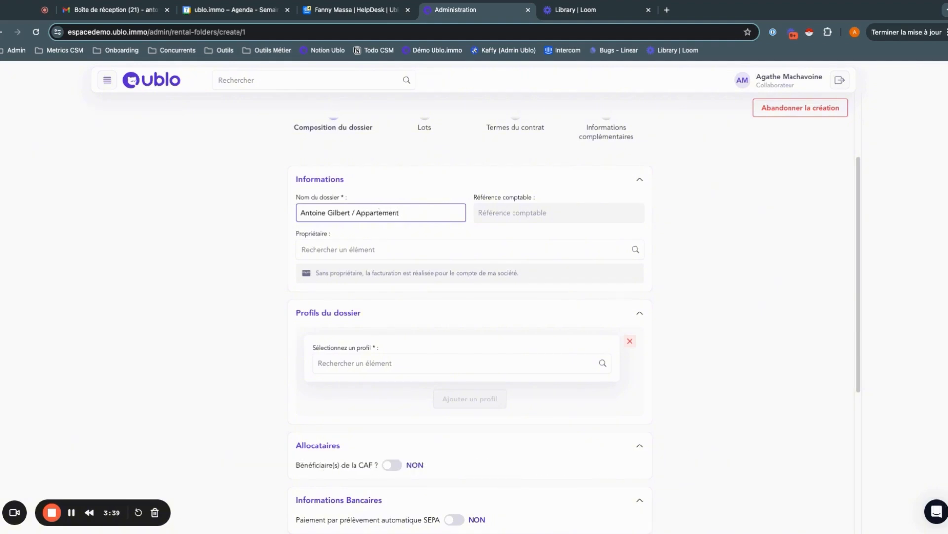
type(" Daumesnil - M")
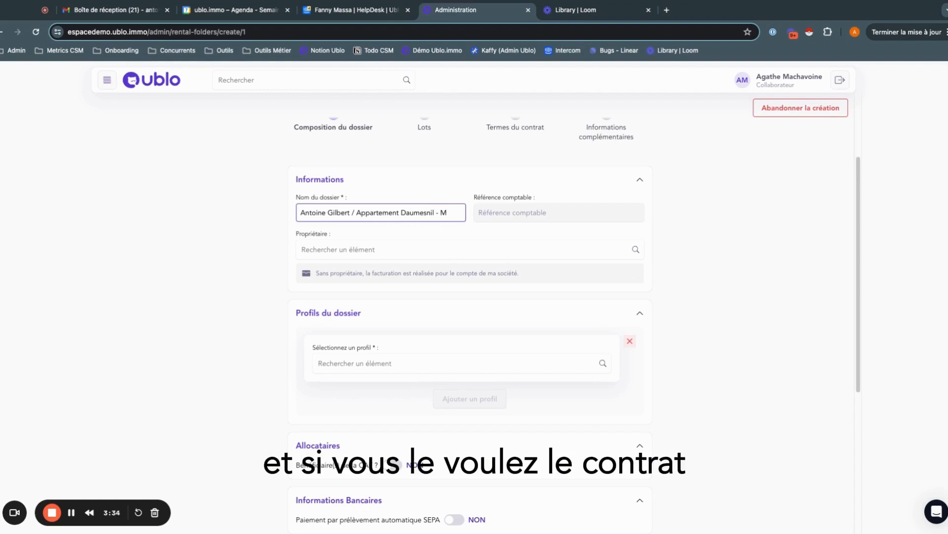
key("BackSpace")
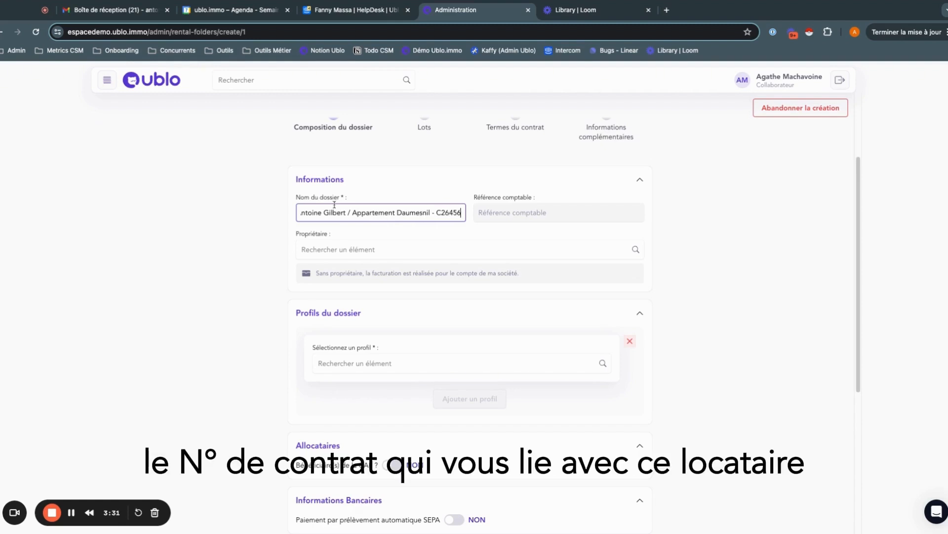
- Search the owners for "SCI" and assign SCI DINOS as the folder's owner
left_click(329, 252)
left_click(353, 252)
left_click(351, 251)
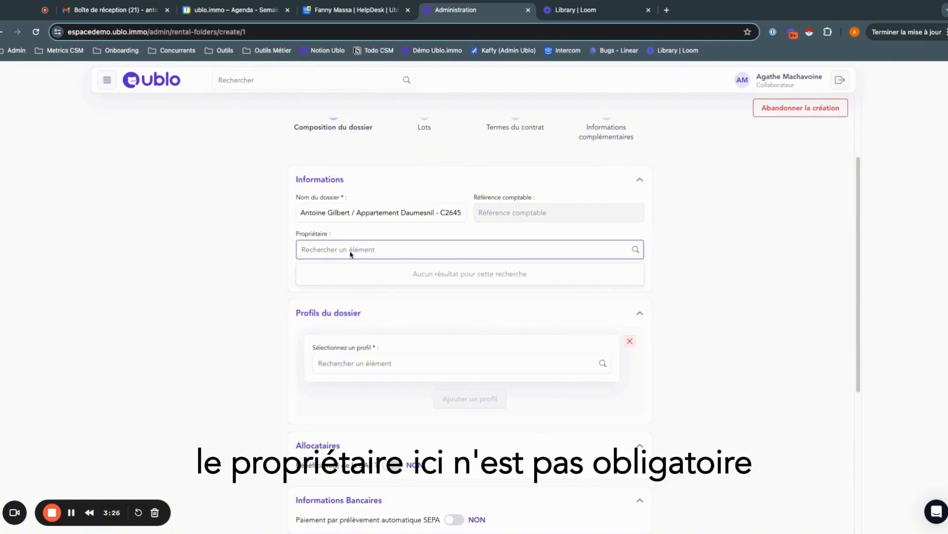
type("SCI")
left_click(340, 256)
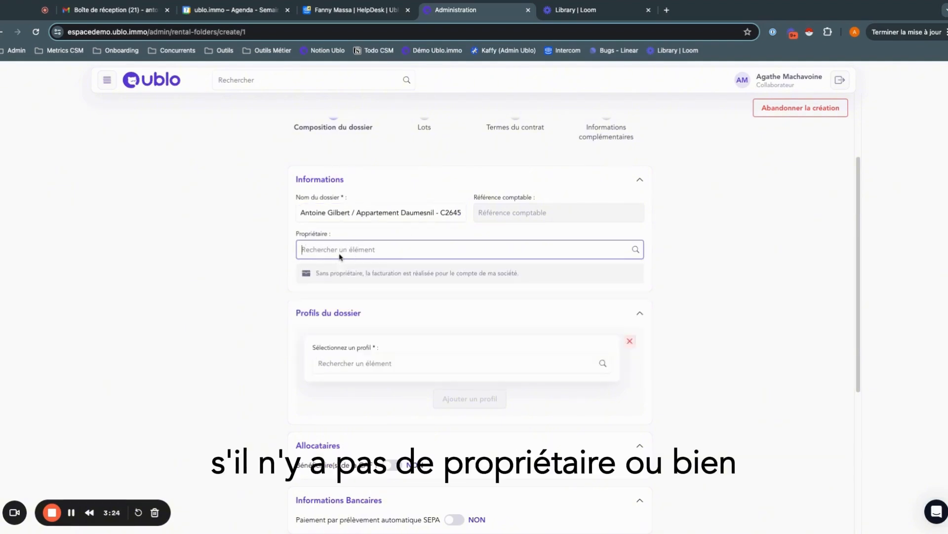
type("SCI")
left_click(339, 274)
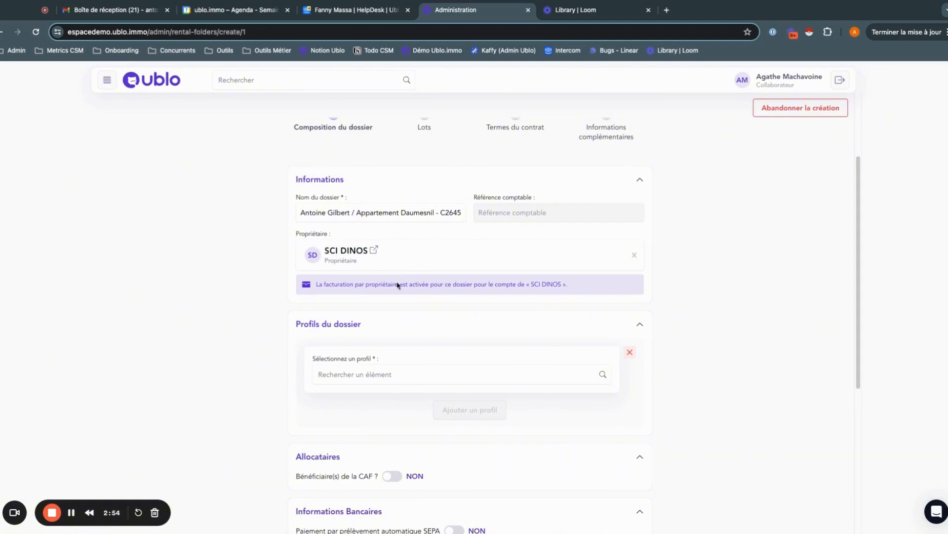
- Select the tenant's profile as the folder's first profile and give it the role Titulaire
scroll(367, 330, "down", 1)
left_click(385, 320)
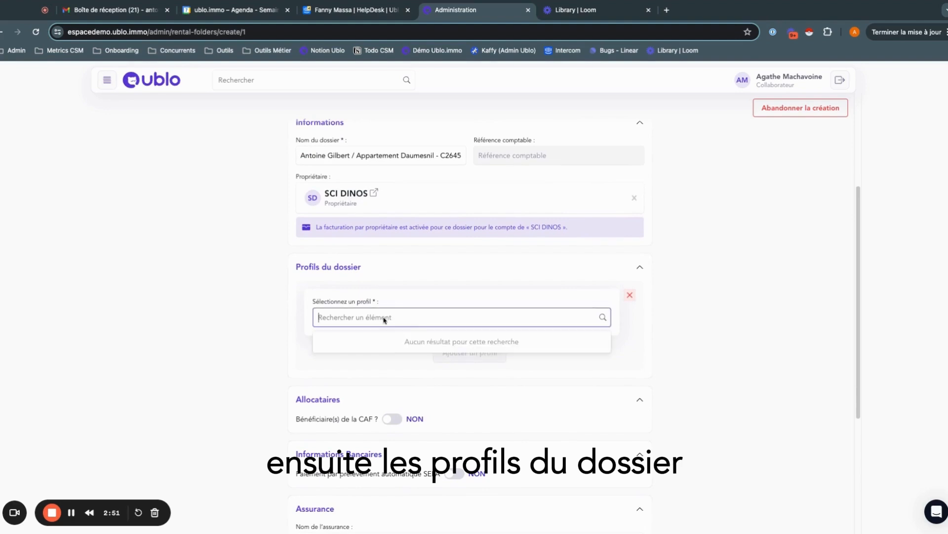
type("Reb")
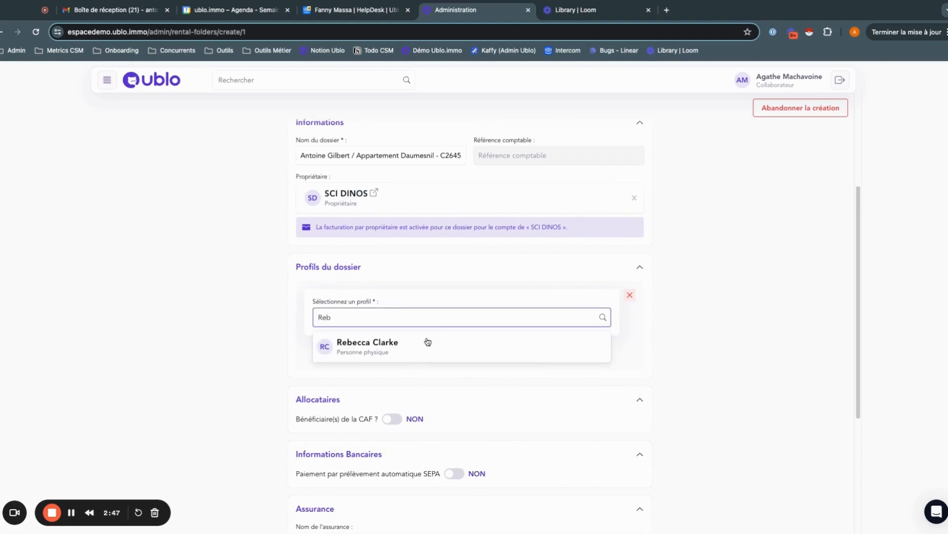
left_click(427, 341)
left_click(365, 370)
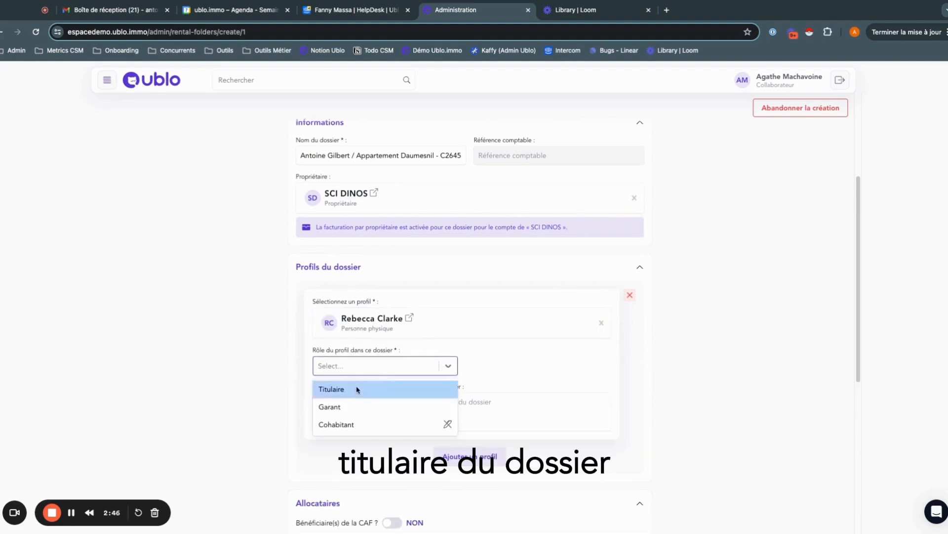
left_click(356, 387)
- Add a second person's profile to the folder and give it the role Garant
left_click(477, 463)
left_click(375, 402)
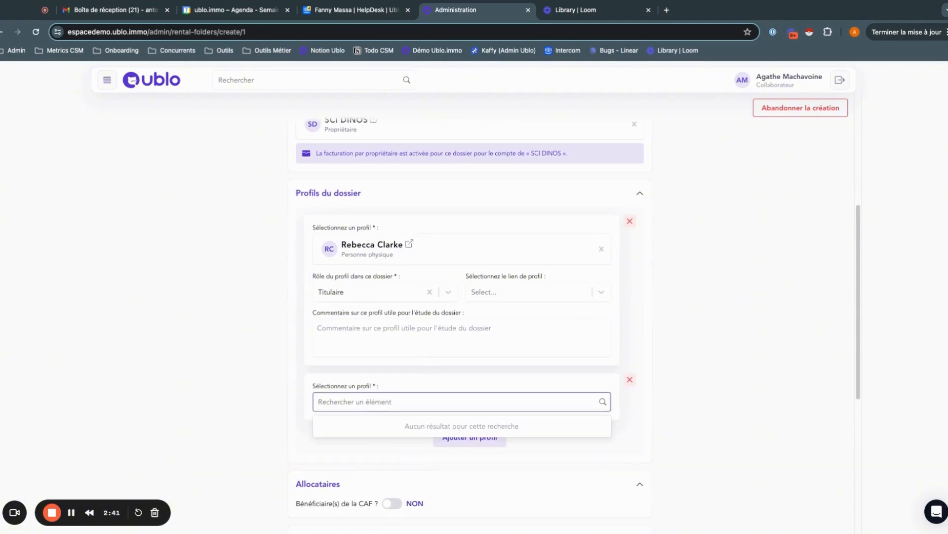
type("S")
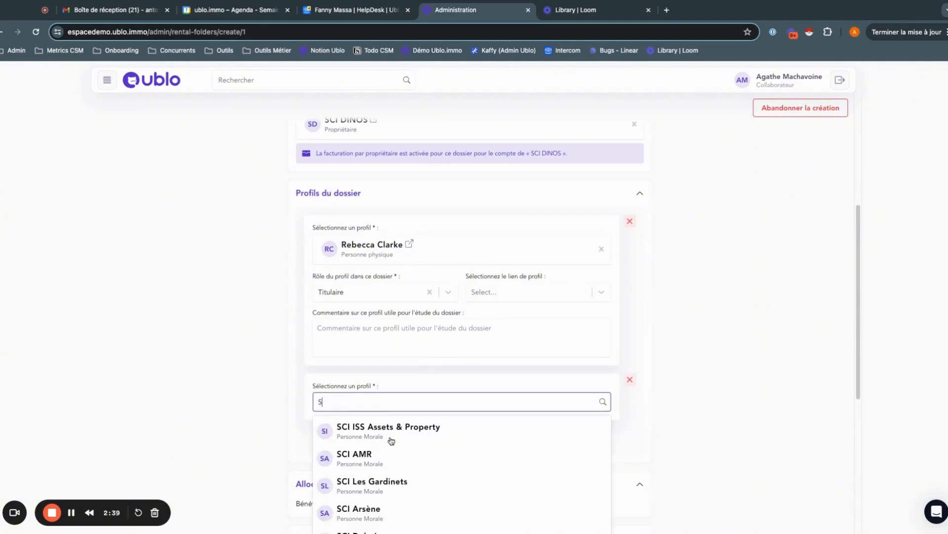
key("BackSpace")
type("A")
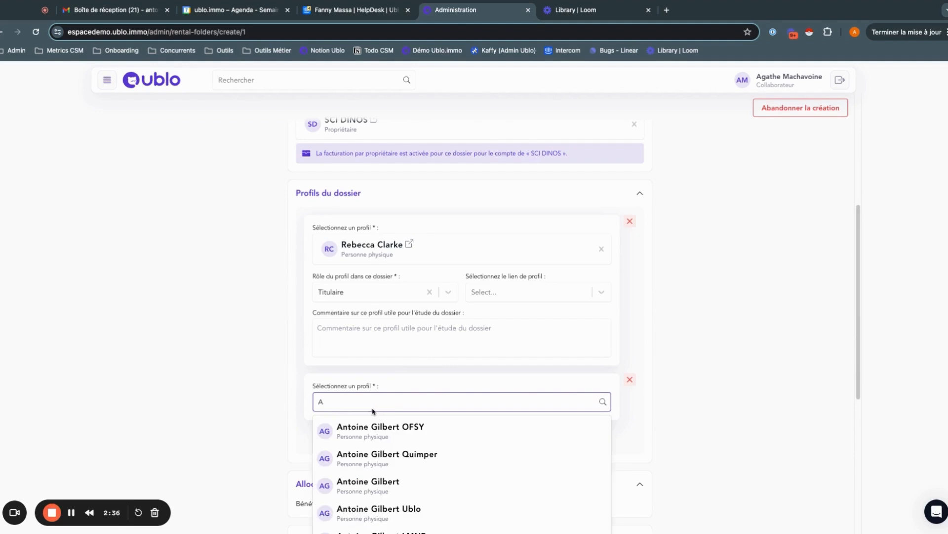
left_click(413, 482)
left_click(377, 449)
left_click(361, 467)
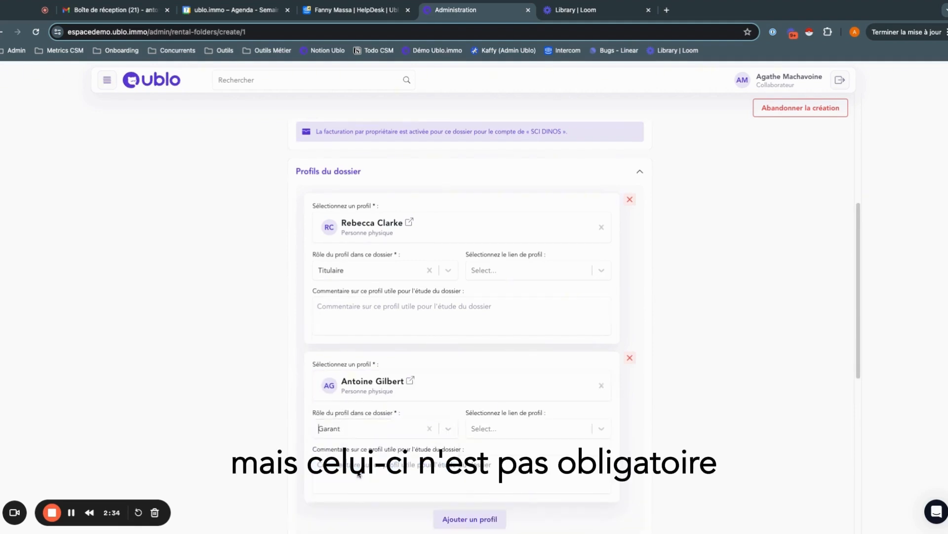
- Switch the CAF beneficiary and SEPA direct debit options on and back off to view their fields
scroll(384, 397, "down", 3)
scroll(387, 376, "down", 3)
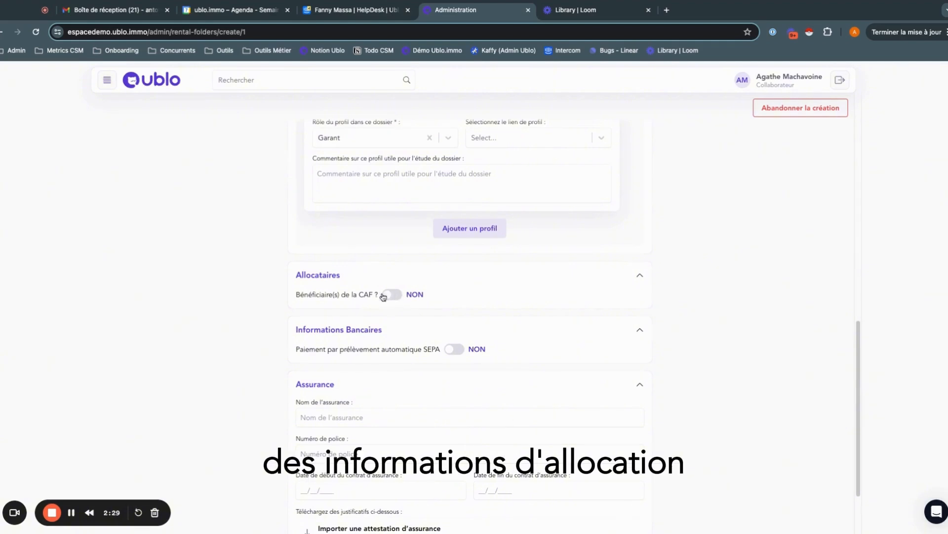
left_click(390, 294)
left_click(390, 294)
left_click(454, 348)
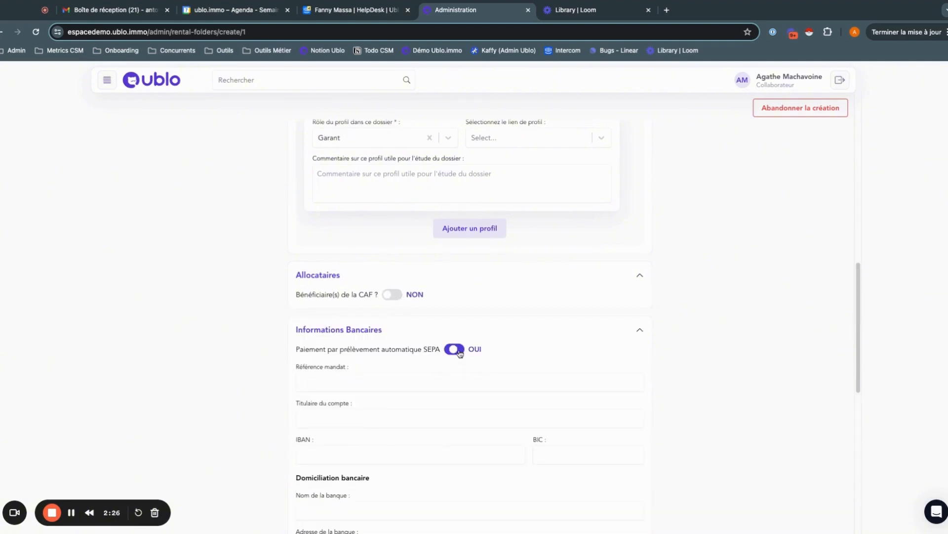
left_click(453, 349)
scroll(322, 283, "down", 2)
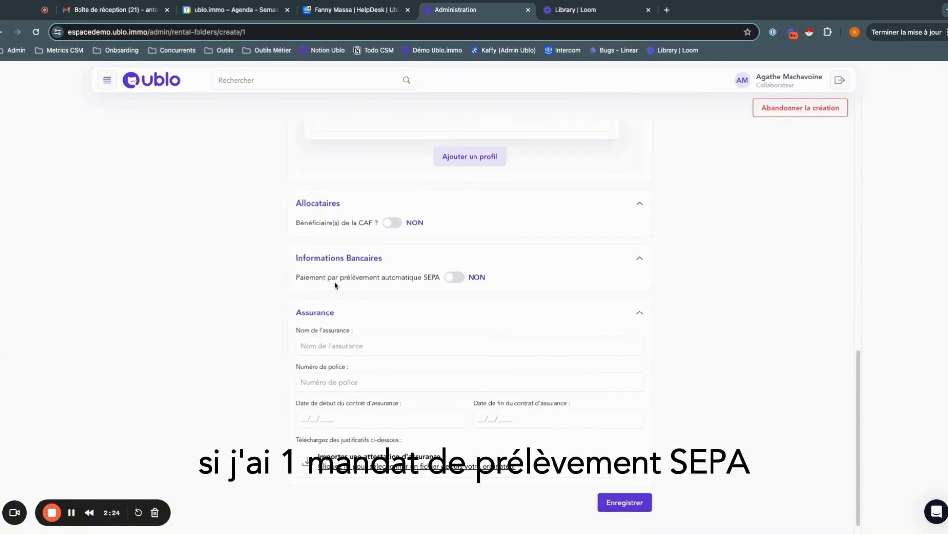
- Leave the insurance details blank and save the folder composition
scroll(345, 296, "down", 1)
left_click(334, 334)
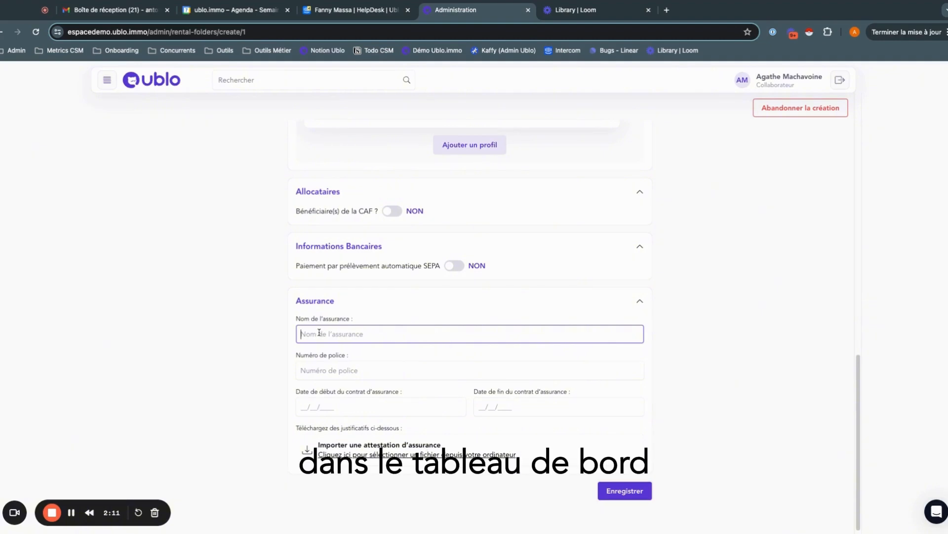
left_click(621, 491)
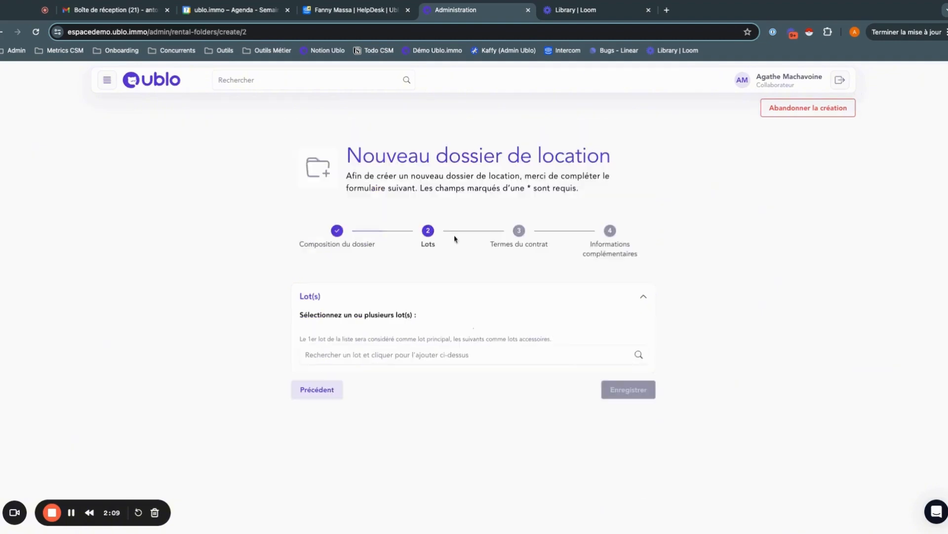
- Search the lots for "Ap", add the Appartement Scapin - Nantes lot to the folder, and save the lot selection
left_click(390, 354)
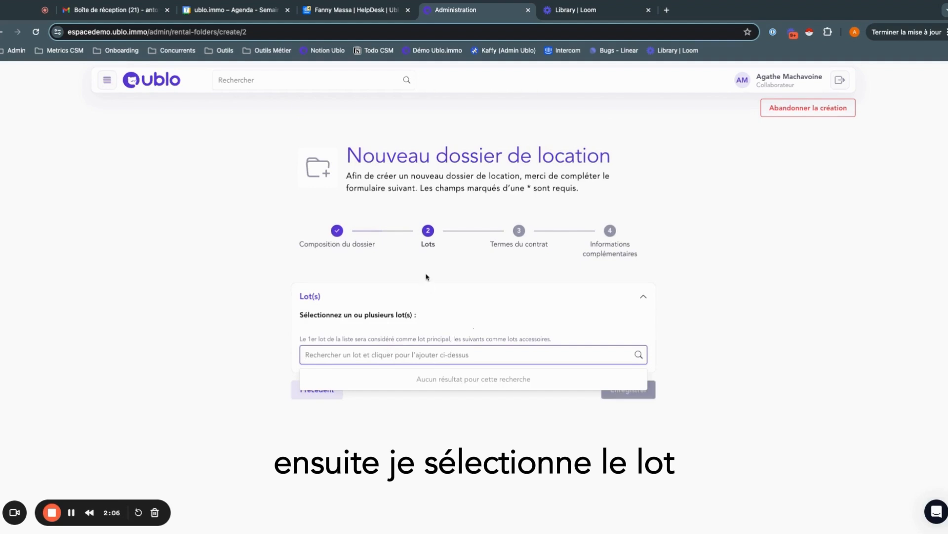
type("Appa")
left_click(424, 422)
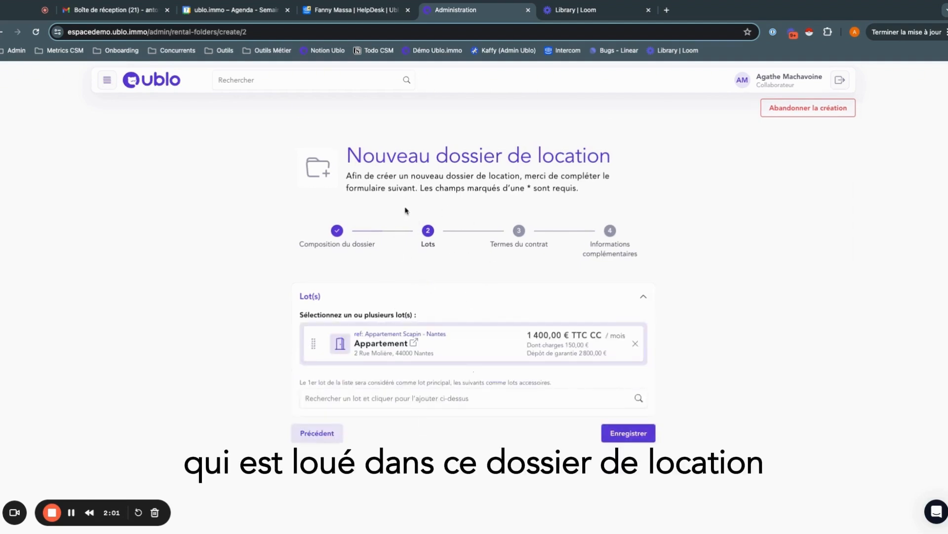
left_click(619, 438)
- Set the lease category to Location vide and the effective date to 13/05/2024
scroll(396, 239, "down", 3)
scroll(390, 237, "up", 2)
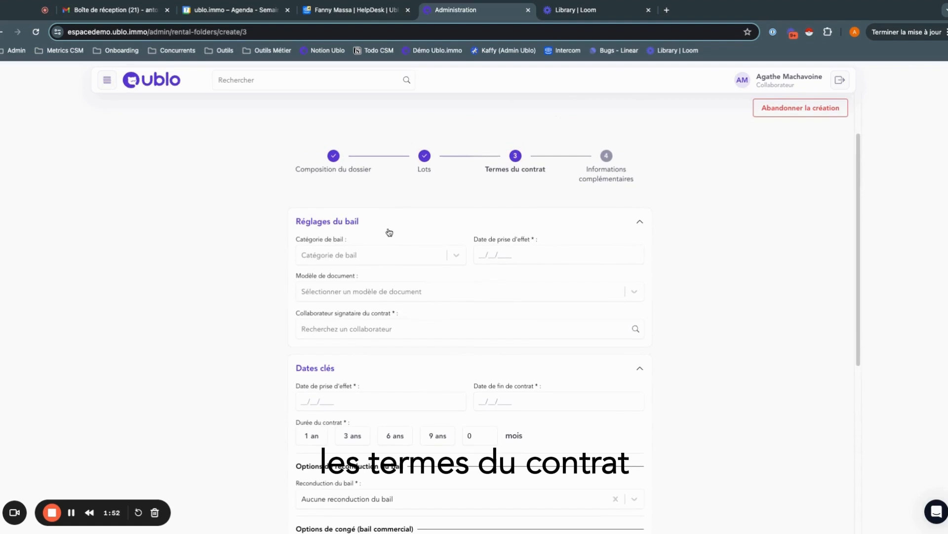
left_click(370, 255)
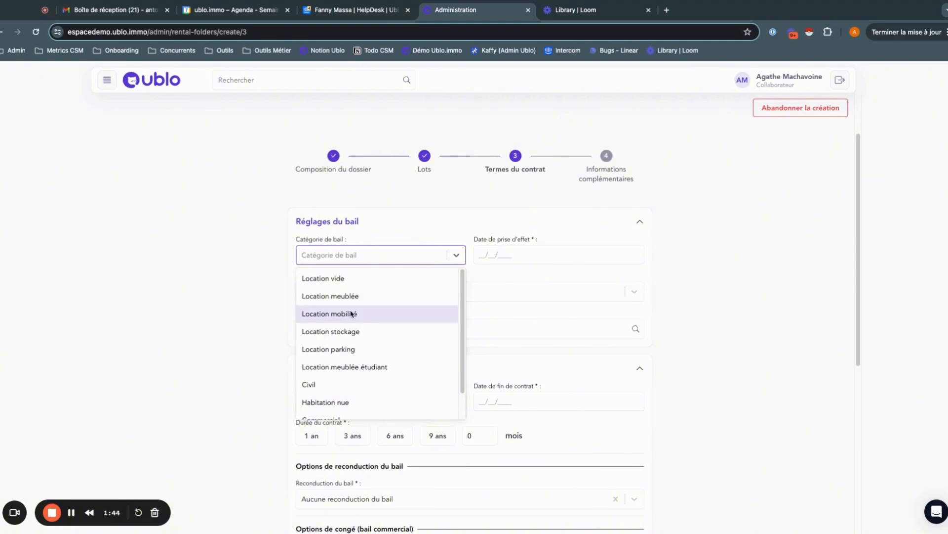
scroll(342, 379, "down", 1)
left_click(710, 263)
left_click(508, 252)
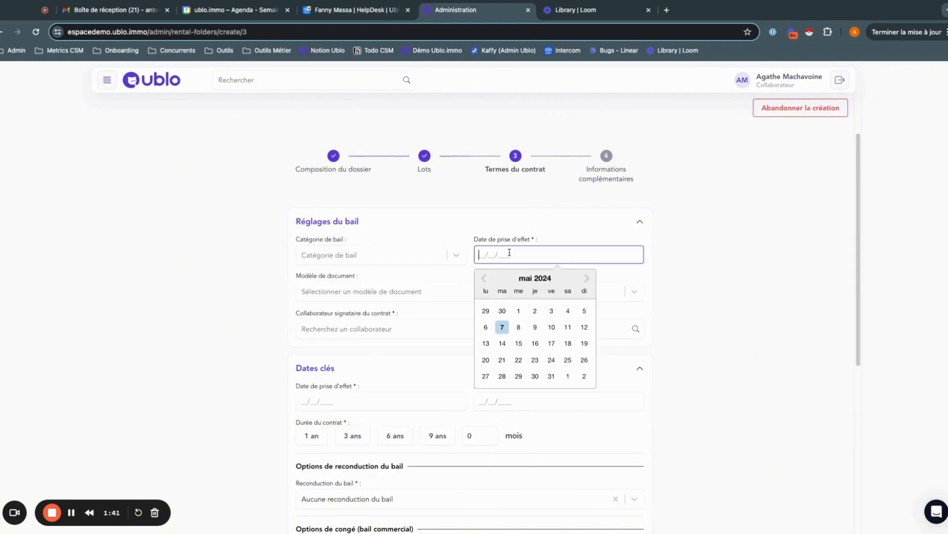
left_click(421, 258)
left_click(392, 281)
left_click(499, 258)
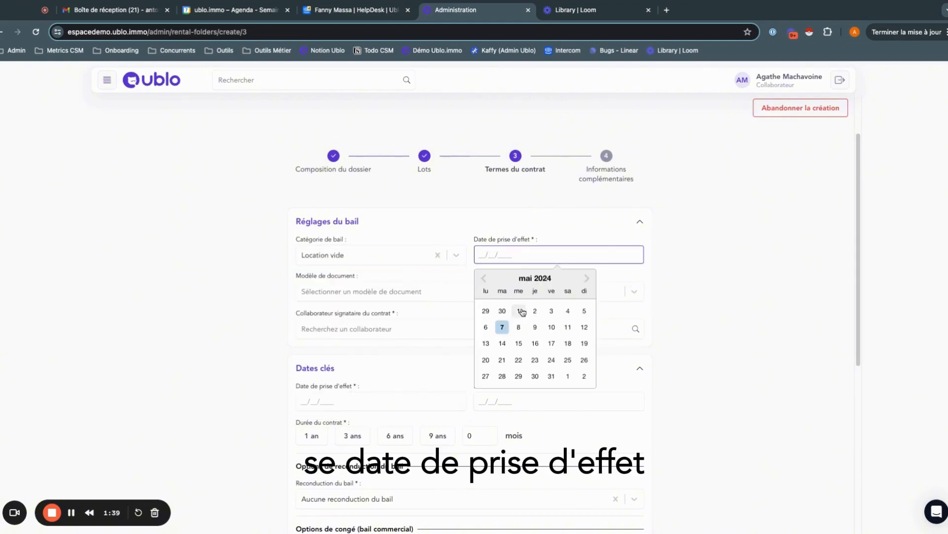
left_click(486, 343)
left_click(232, 321)
- Set the contract duration to 1 year and keep the lease renewal on "Aucune reconduction du bail"
scroll(253, 304, "down", 3)
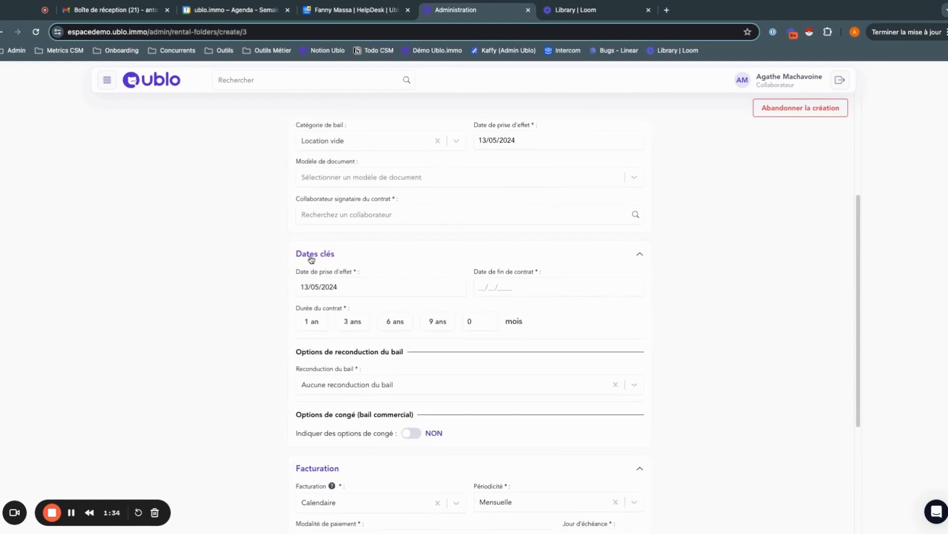
scroll(398, 252, "down", 1)
left_click(538, 275)
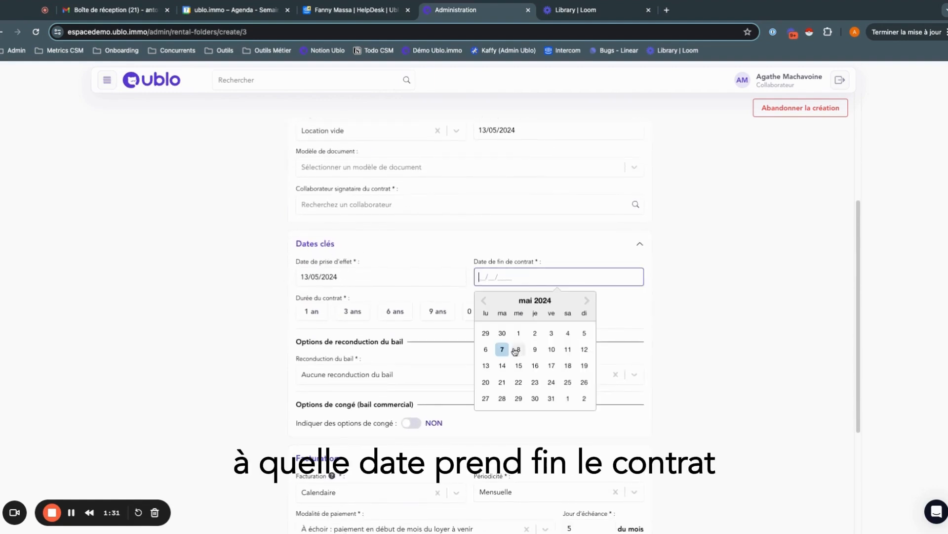
left_click(312, 313)
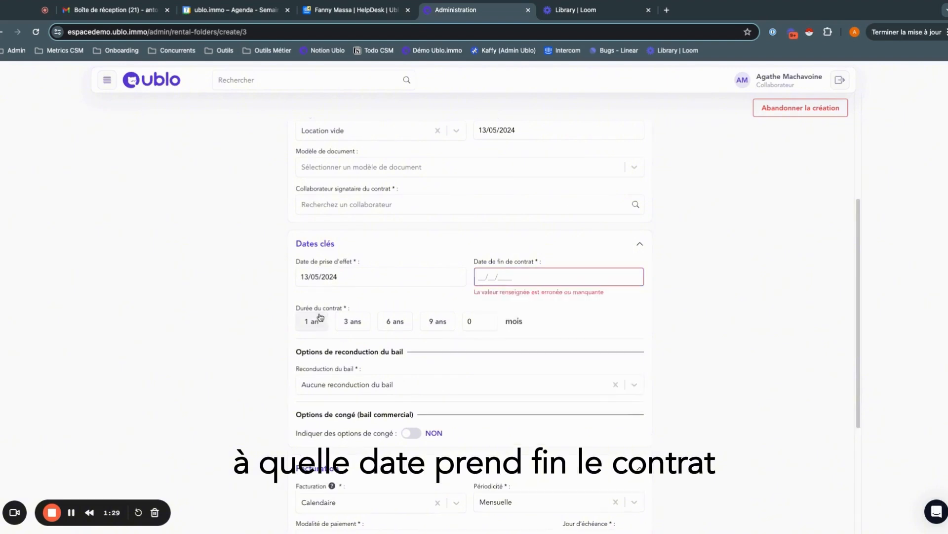
scroll(395, 352, "down", 3)
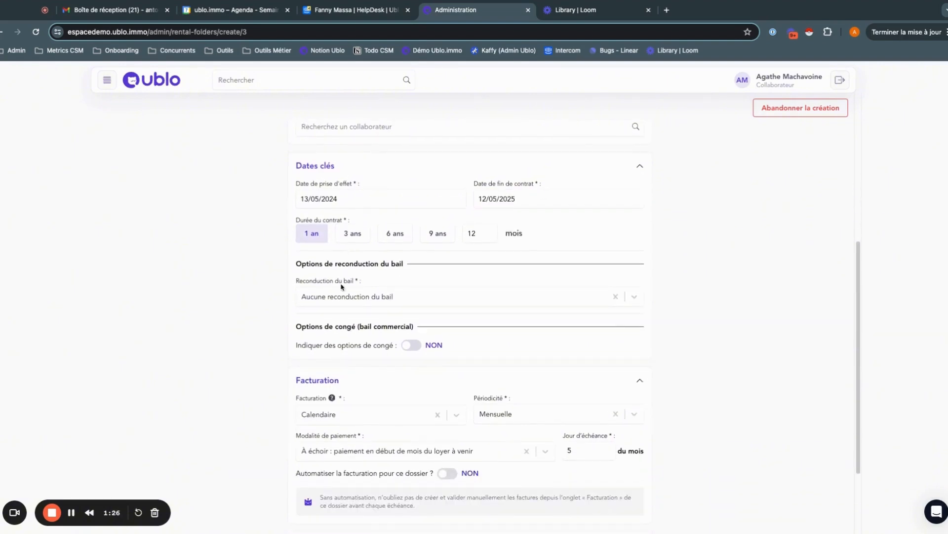
left_click(348, 300)
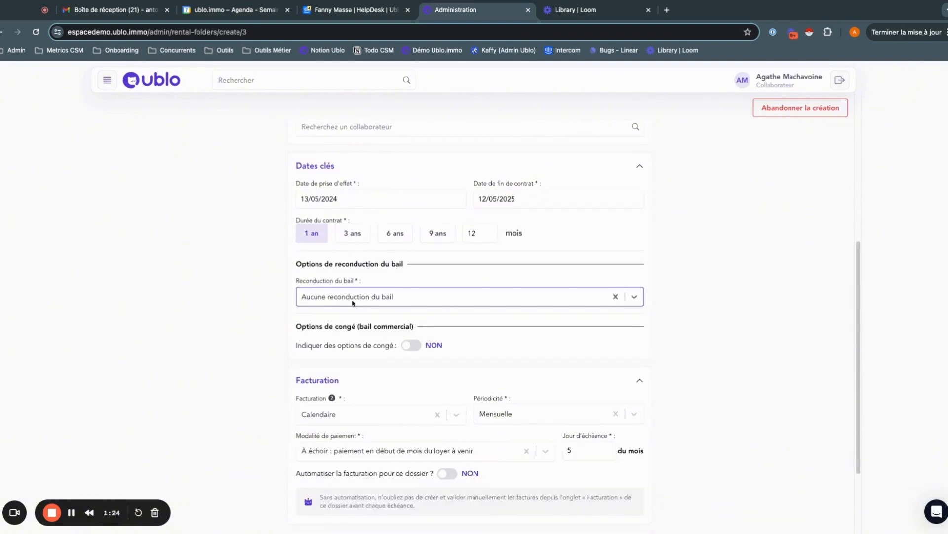
left_click(277, 323)
- Review the billing type choices, Calendaire and Glissante, and keep Calendaire
scroll(316, 319, "down", 4)
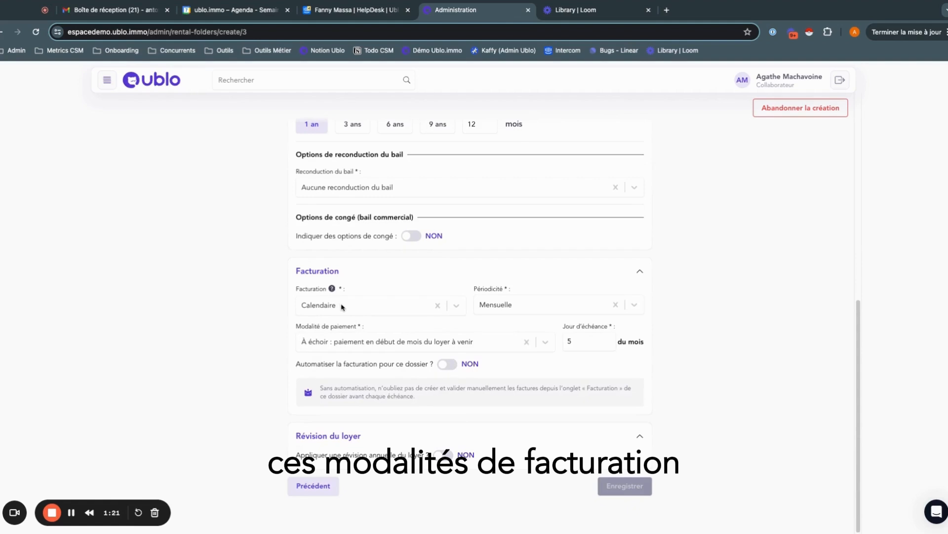
left_click(343, 306)
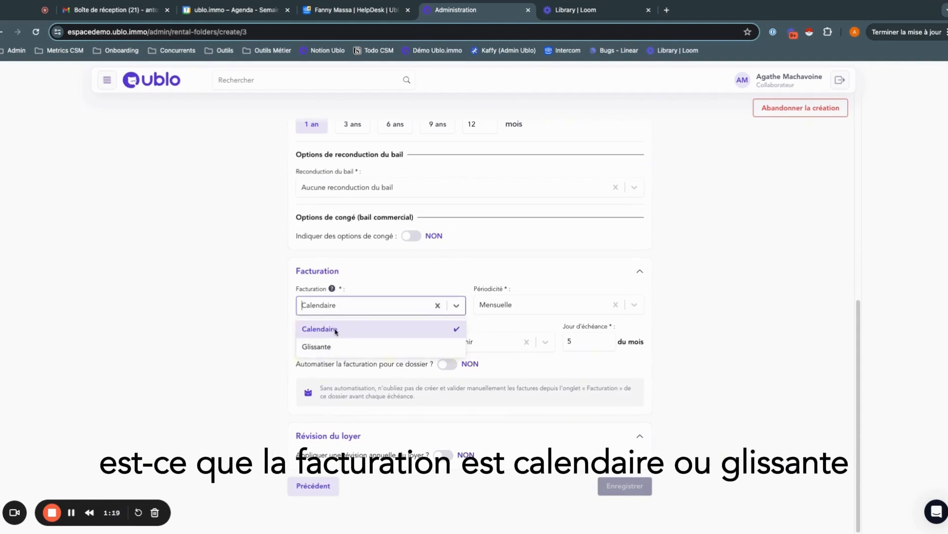
left_click(336, 330)
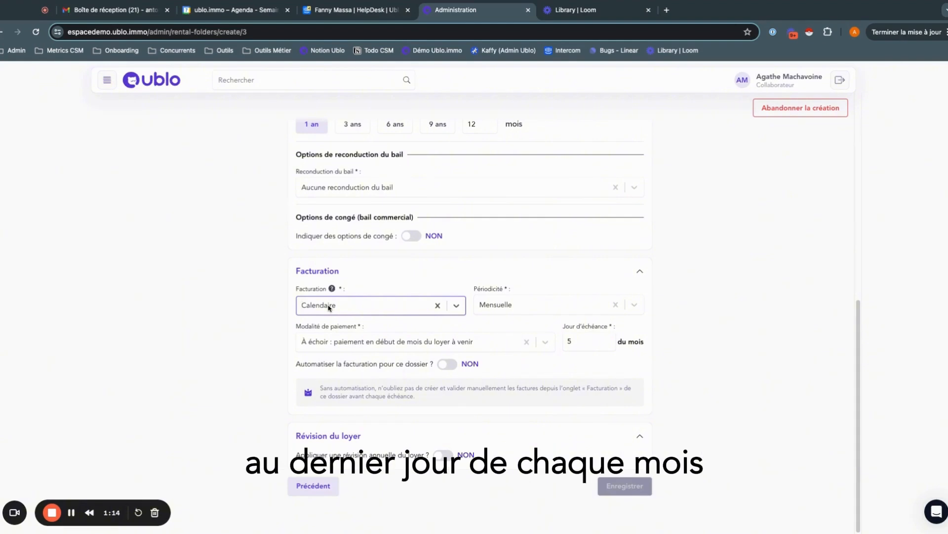
left_click(338, 305)
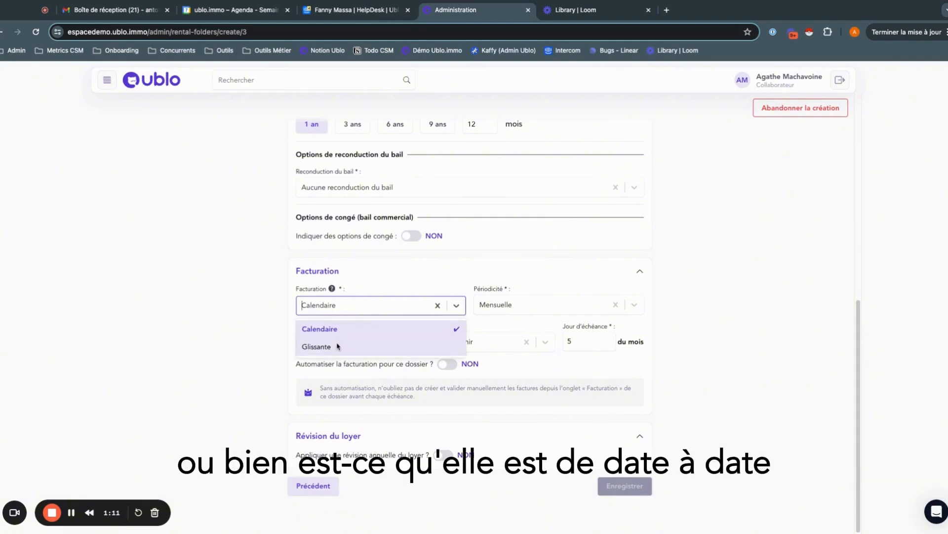
left_click(752, 330)
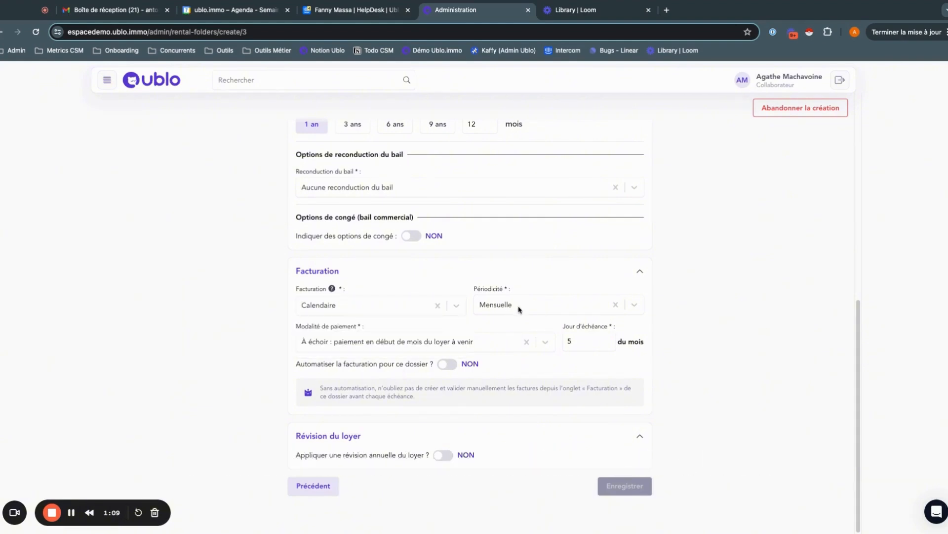
- View the billing frequency and payment terms choices, leaving them on Mensuelle and "À échoir"
left_click(520, 309)
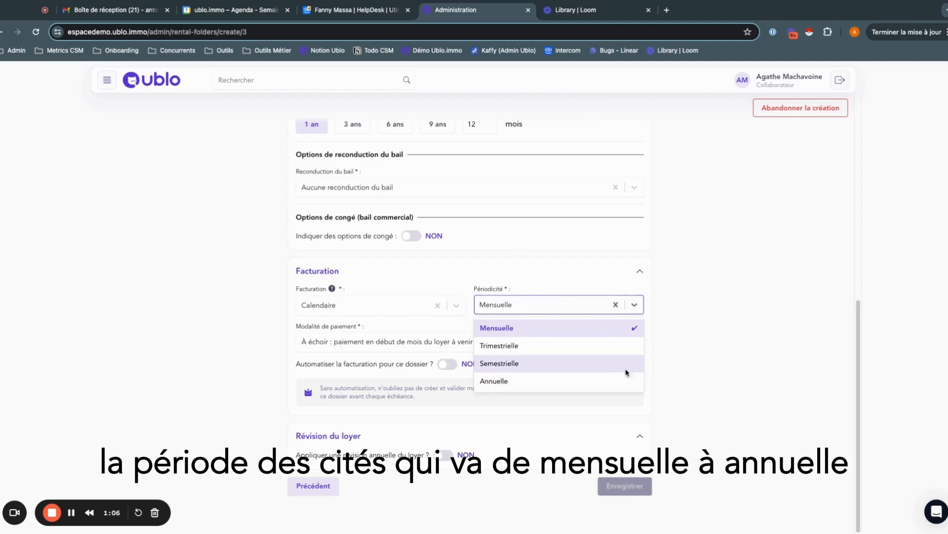
left_click(741, 366)
left_click(408, 348)
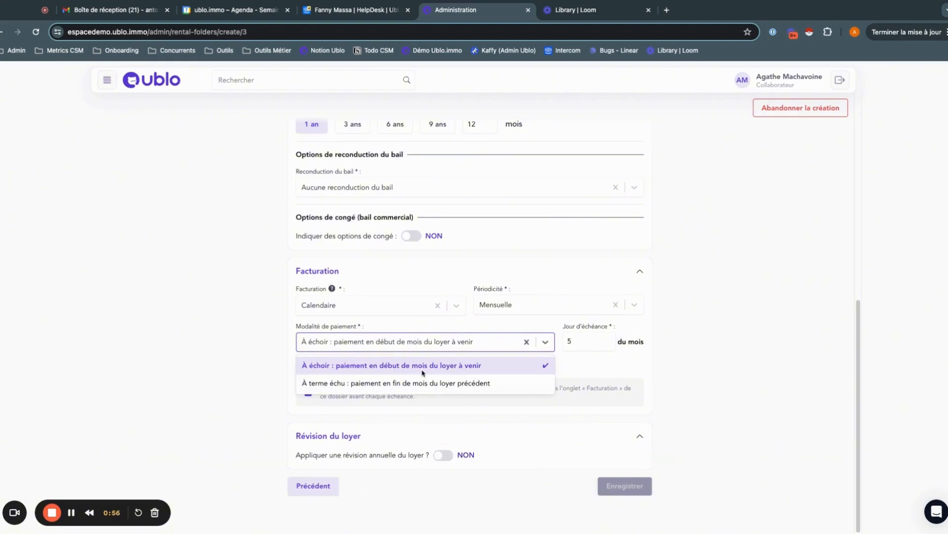
left_click(709, 375)
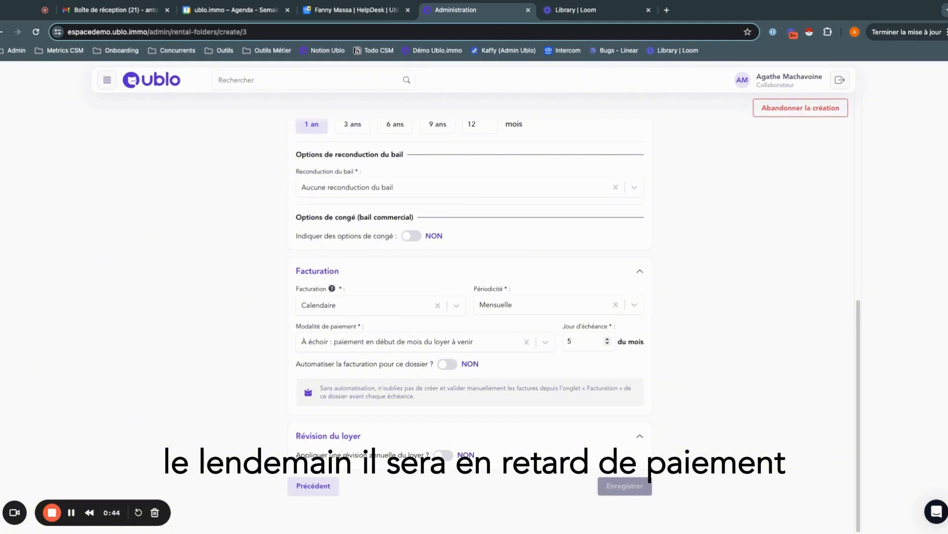
- Automate the folder's invoicing with the Redevance template, keeping the sharing with the tenant at 10 days before the due date
left_click(448, 365)
scroll(444, 340, "down", 1)
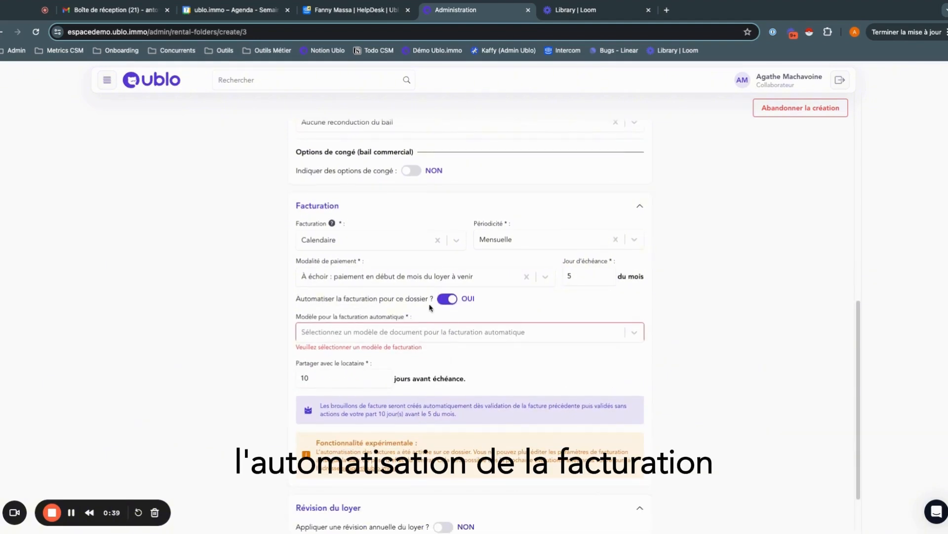
left_click(427, 330)
scroll(346, 444, "down", 1)
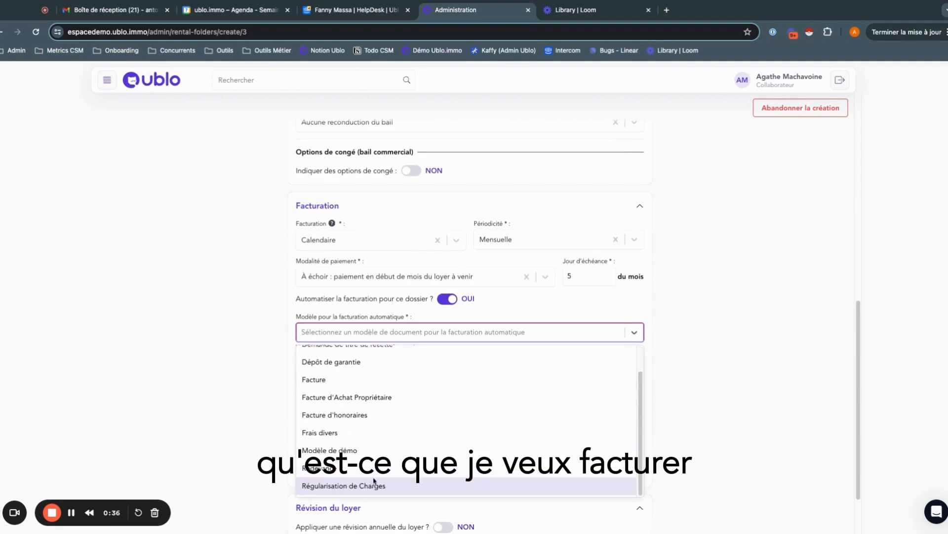
left_click(346, 467)
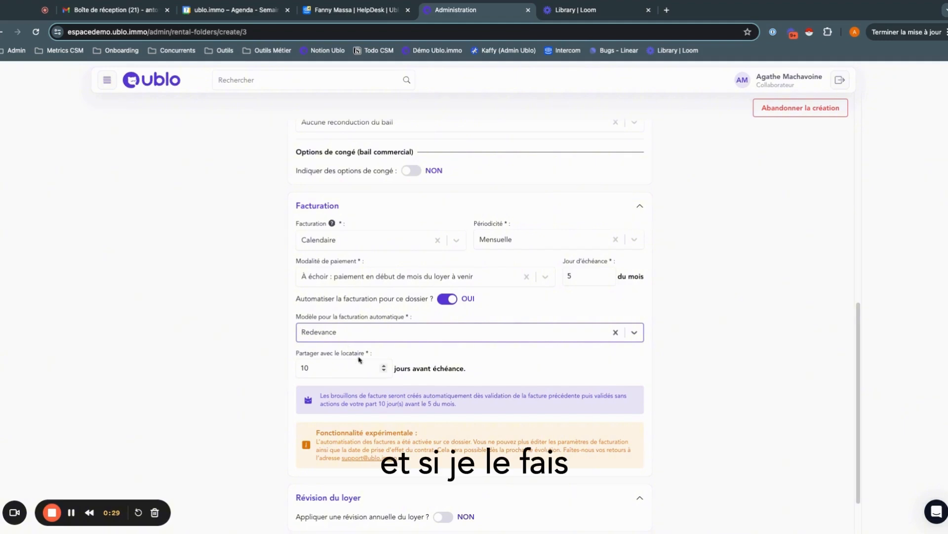
left_click(338, 368)
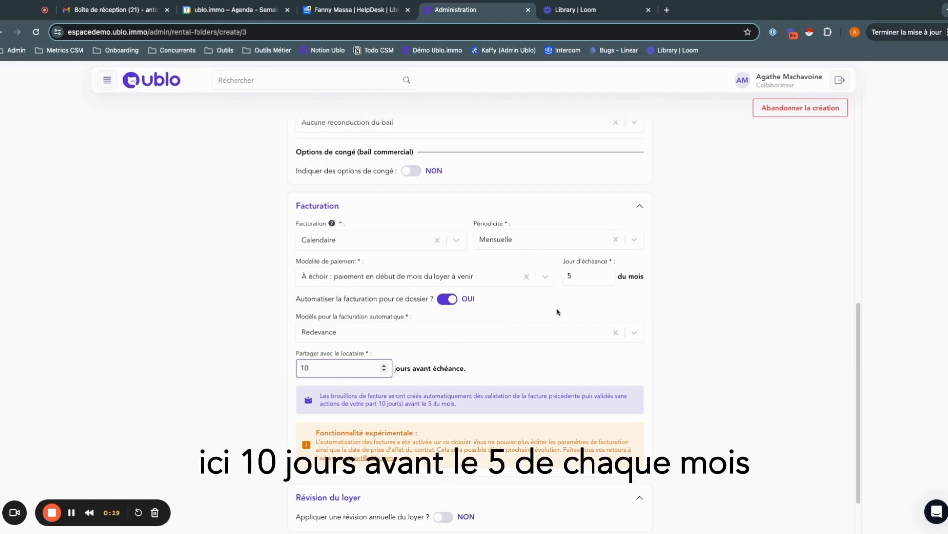
- Apply an annual rent revision with index "IRL - 2019 T1 - 129.38" on the lease anniversary date and enable automatic validation of the new rent
scroll(558, 311, "down", 2)
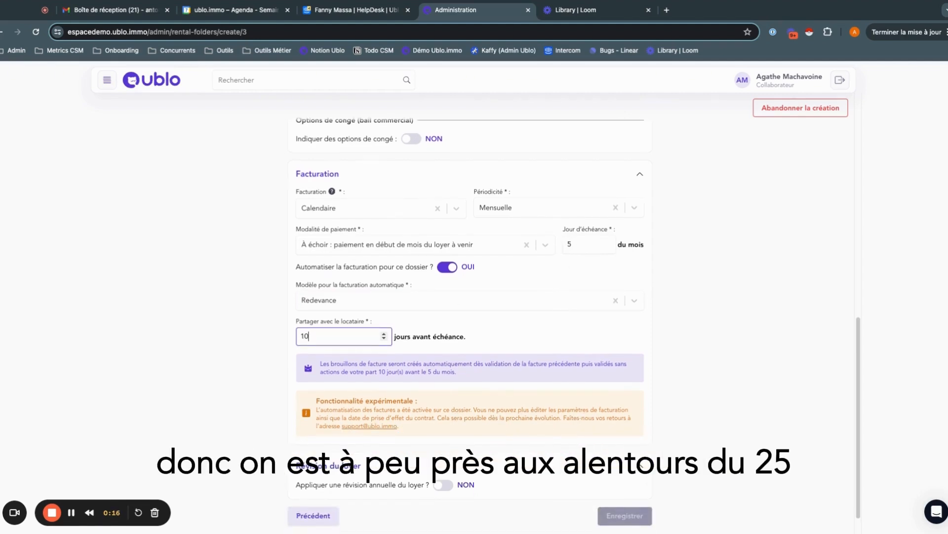
scroll(447, 472, "down", 1)
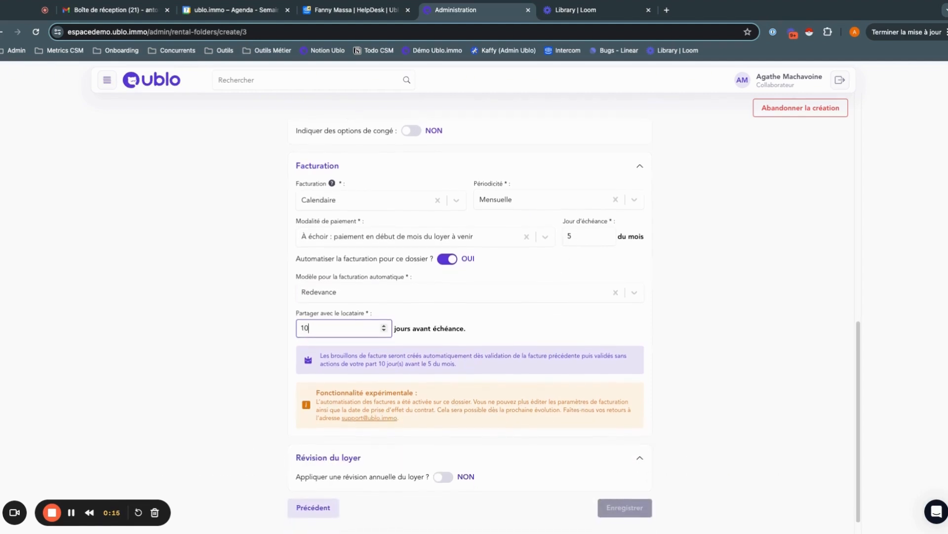
left_click(446, 470)
scroll(447, 469, "down", 5)
left_click(418, 360)
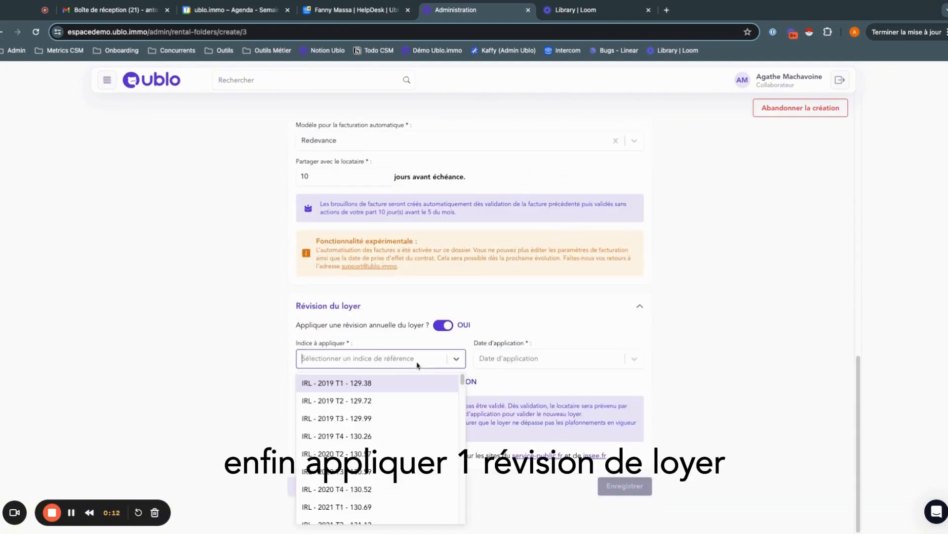
left_click(382, 388)
left_click(516, 356)
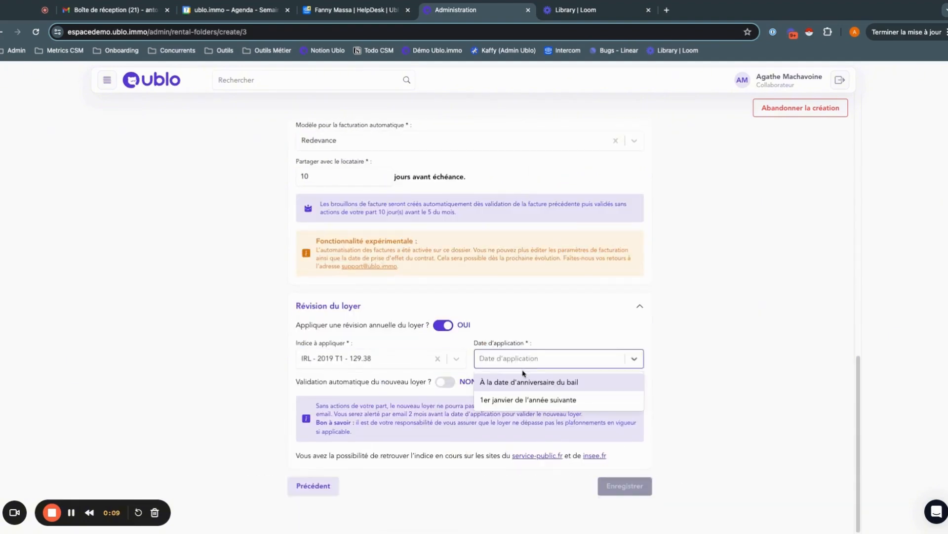
left_click(525, 383)
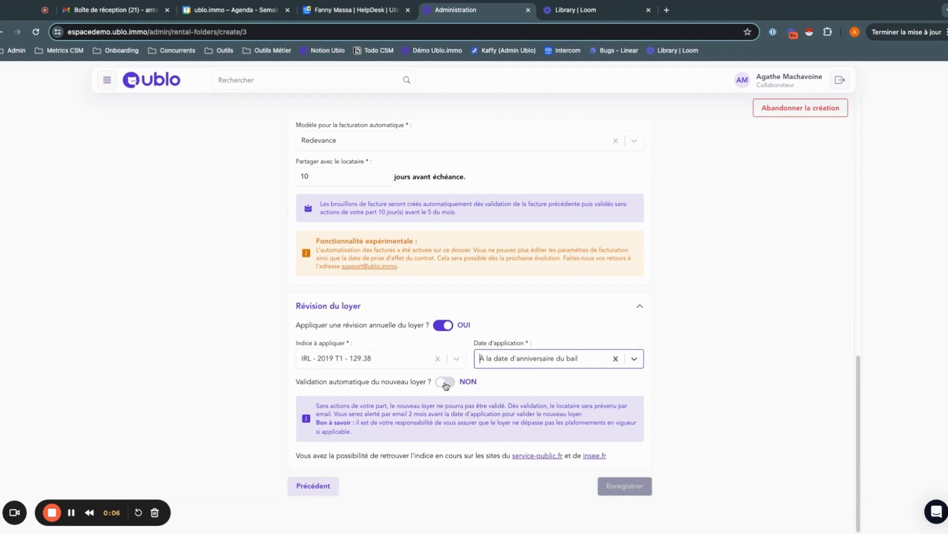
left_click(447, 385)
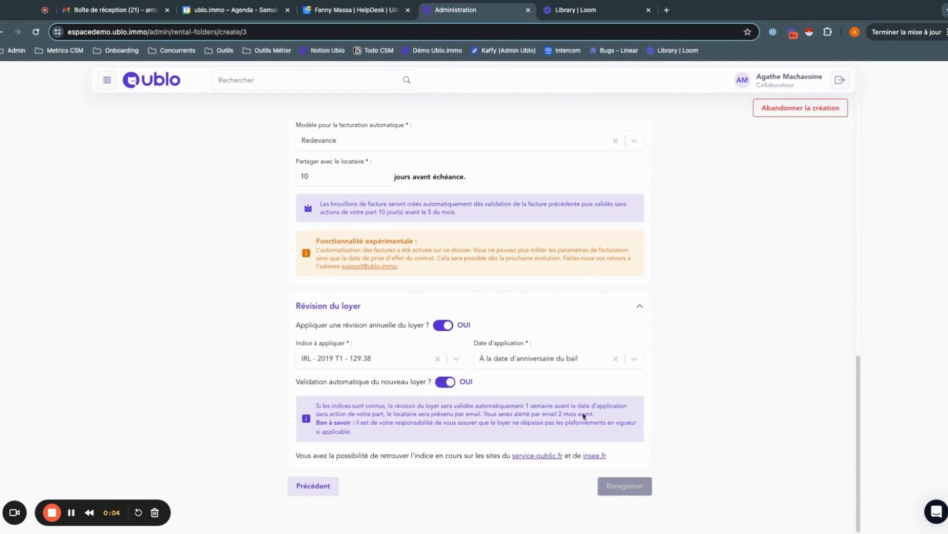
scroll(414, 273, "up", 7)
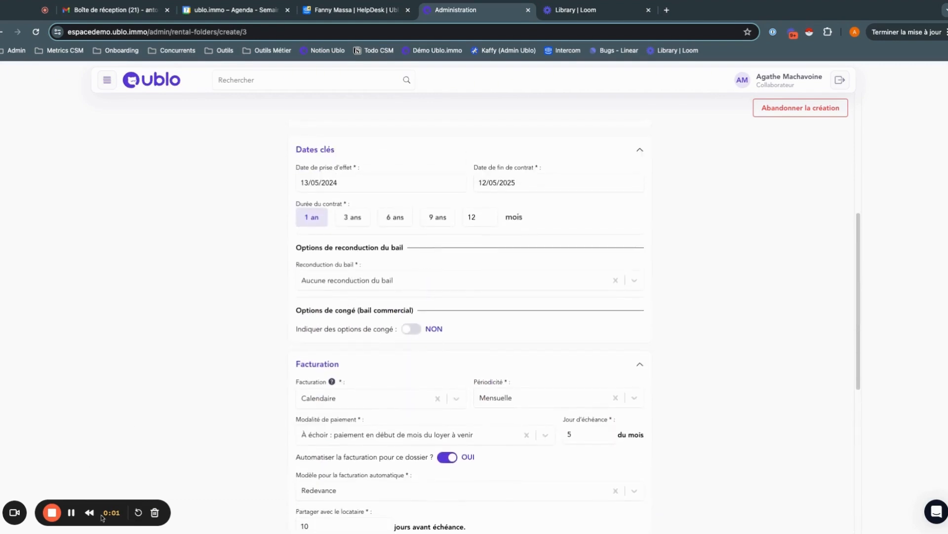